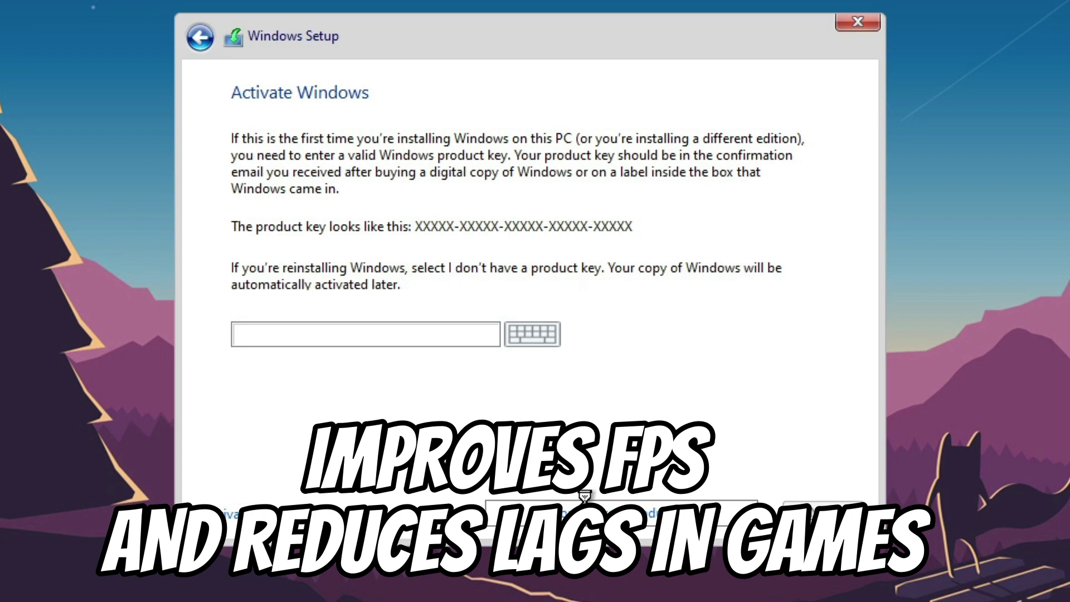
# - Skip the product key and choose the WINDOWS 10 PRO - SUPERLITE SE edition after comparing the edition descriptions
pyautogui.click(584, 501)
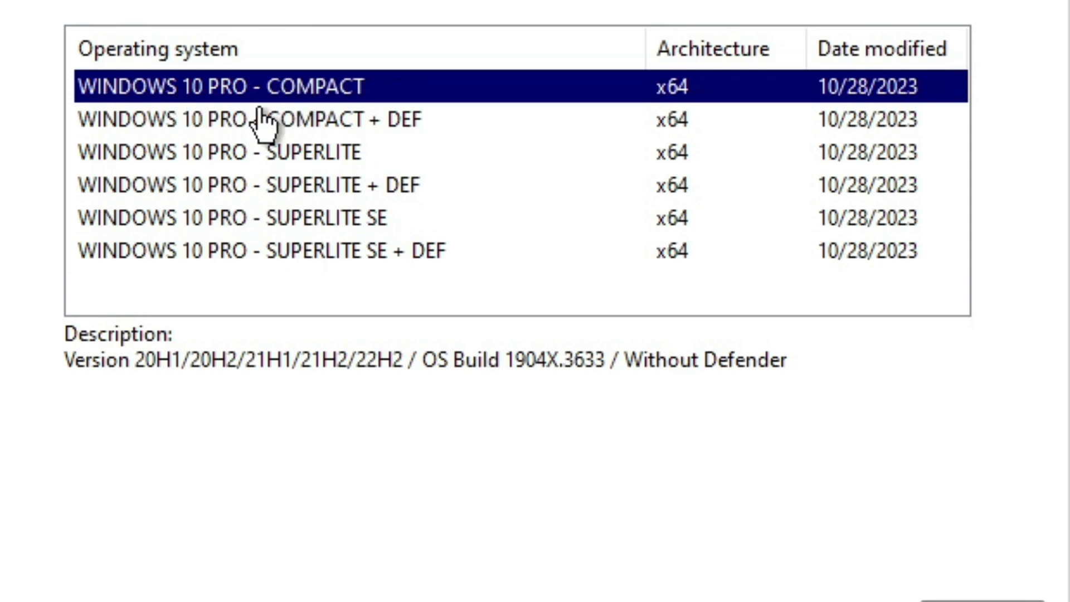
pyautogui.click(254, 123)
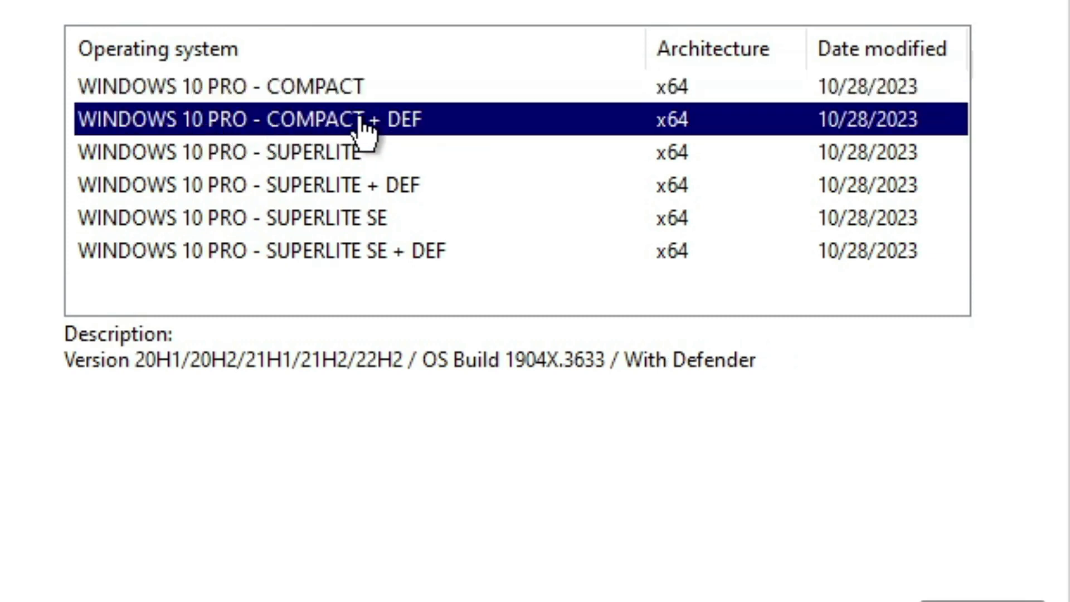
pyautogui.click(218, 157)
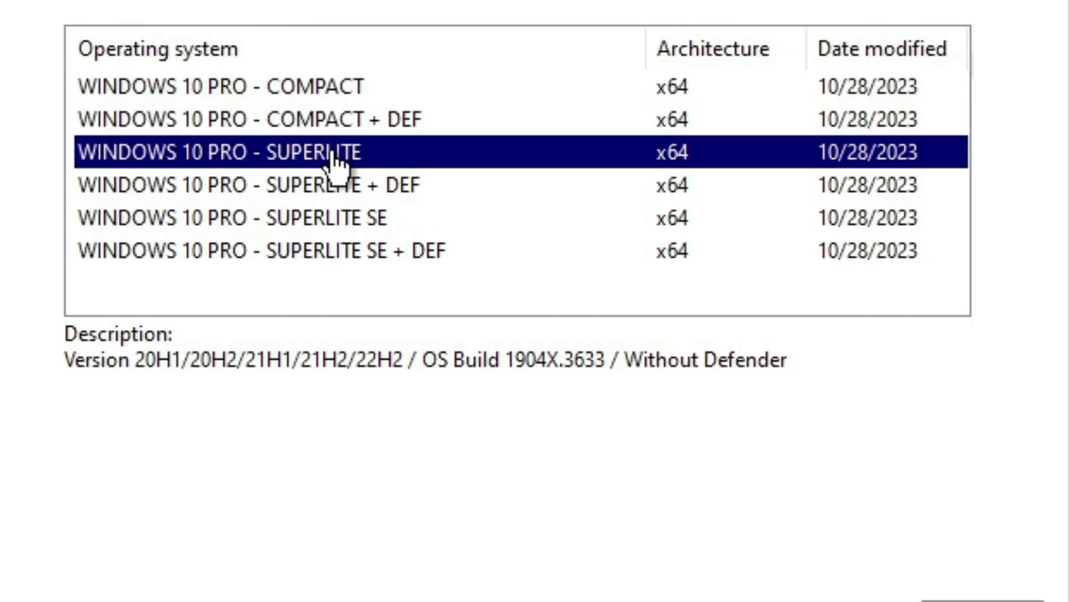
pyautogui.click(198, 188)
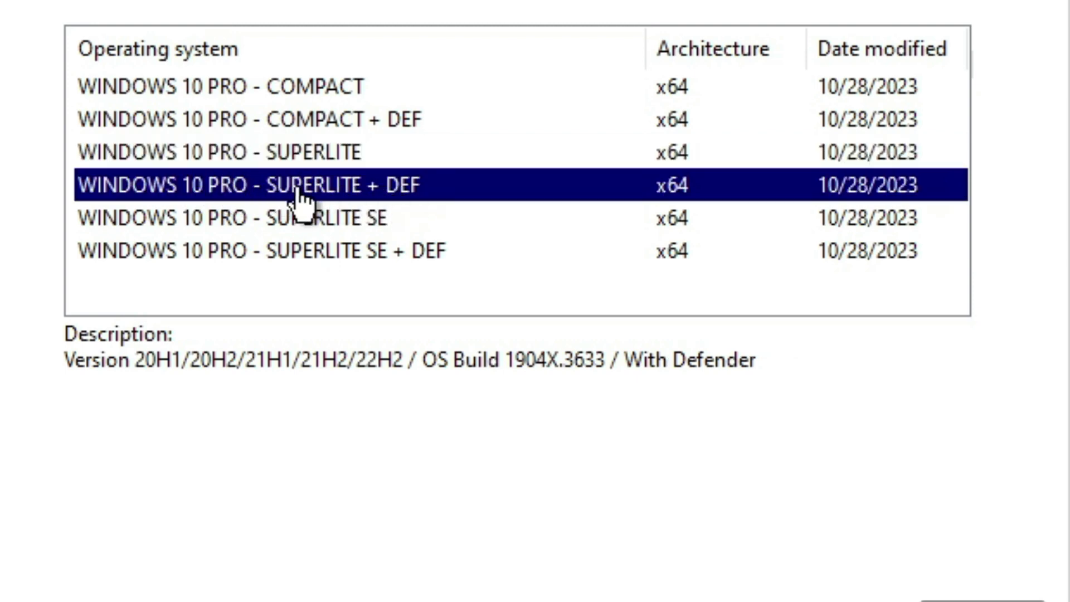
pyautogui.click(167, 223)
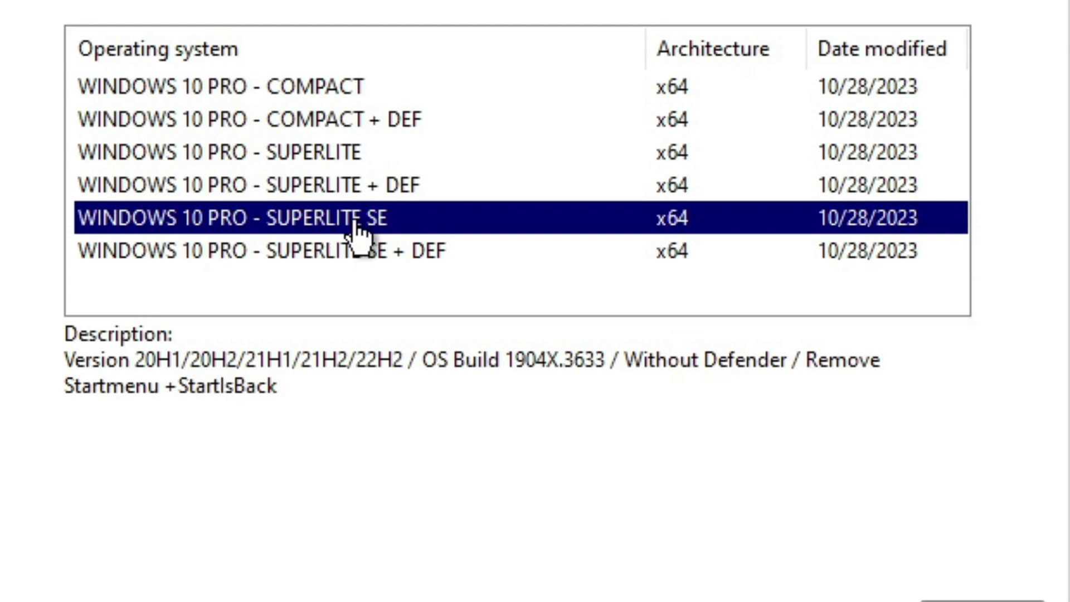
pyautogui.click(177, 254)
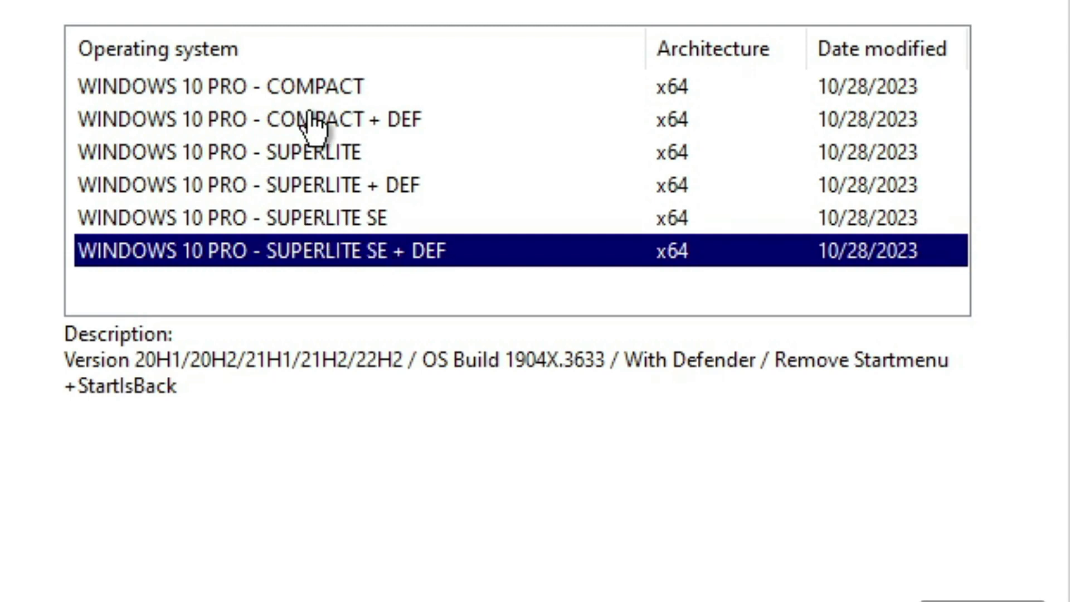
pyautogui.click(350, 219)
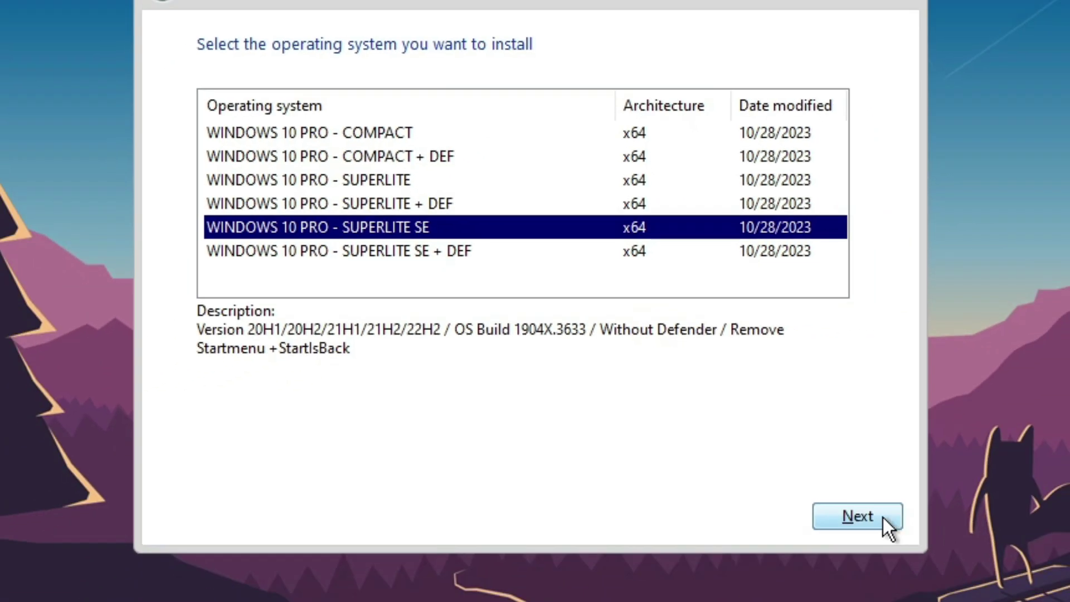
pyautogui.click(883, 517)
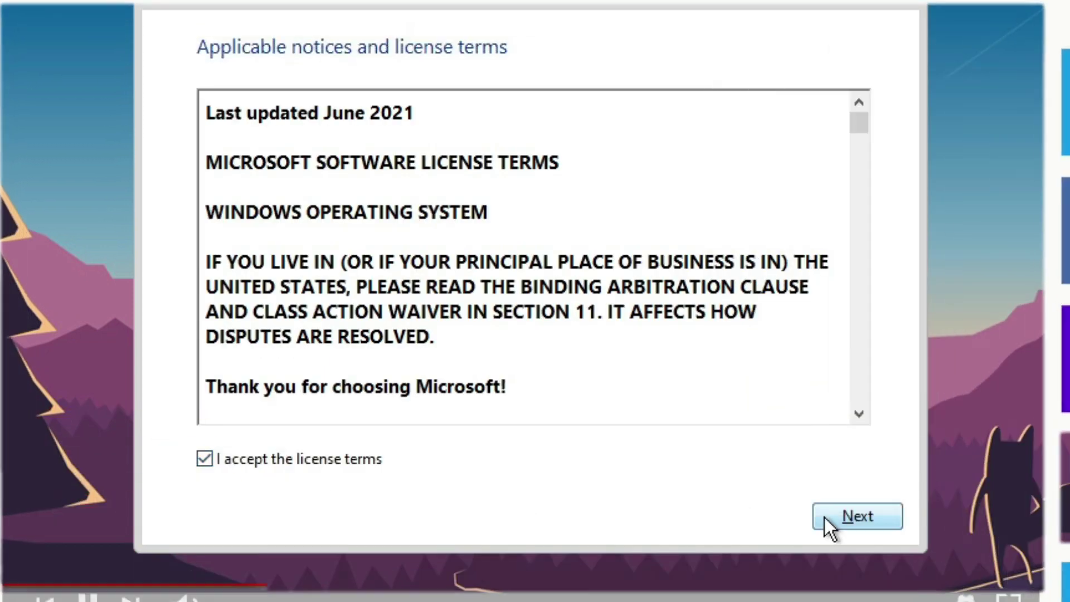
# - Accept the license terms and start a custom installation on Drive 0 Unallocated Space
pyautogui.click(834, 519)
pyautogui.click(469, 285)
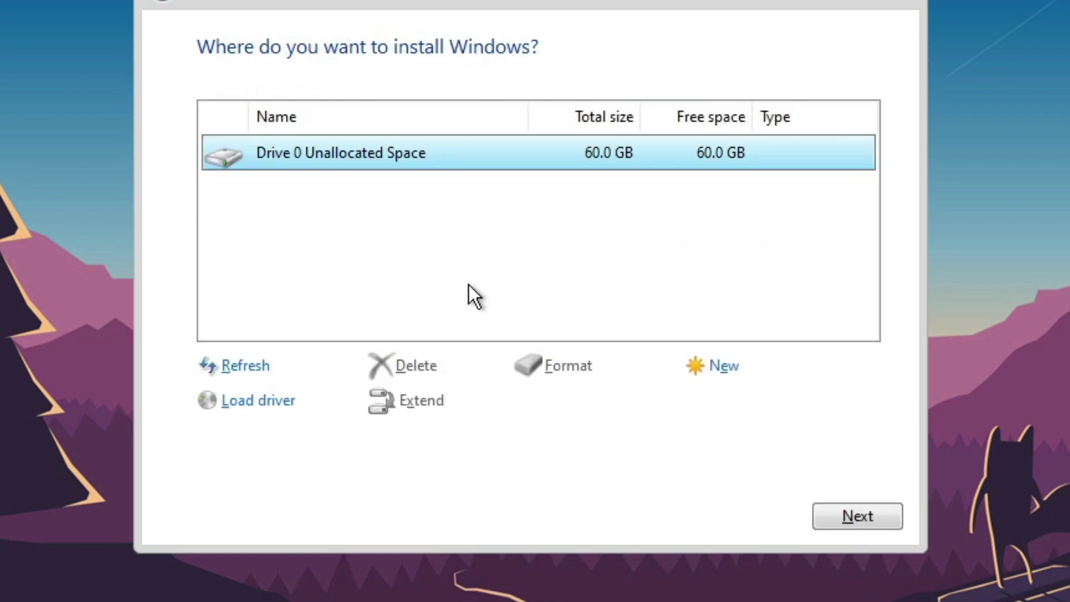
pyautogui.click(850, 521)
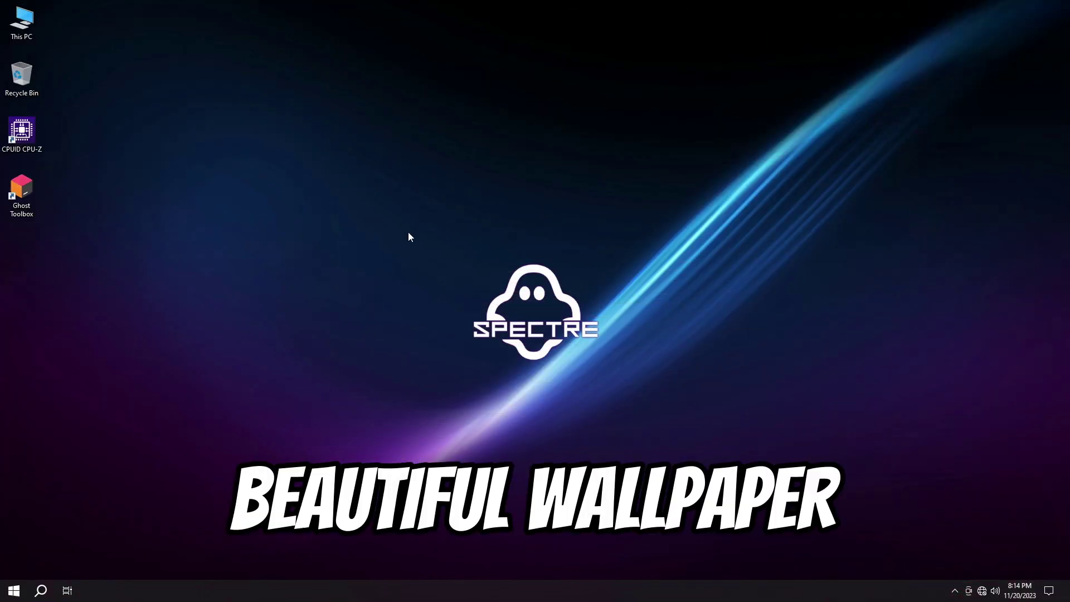
# - View the StartIsBack Start menu on the newly installed system and close it
pyautogui.click(13, 590)
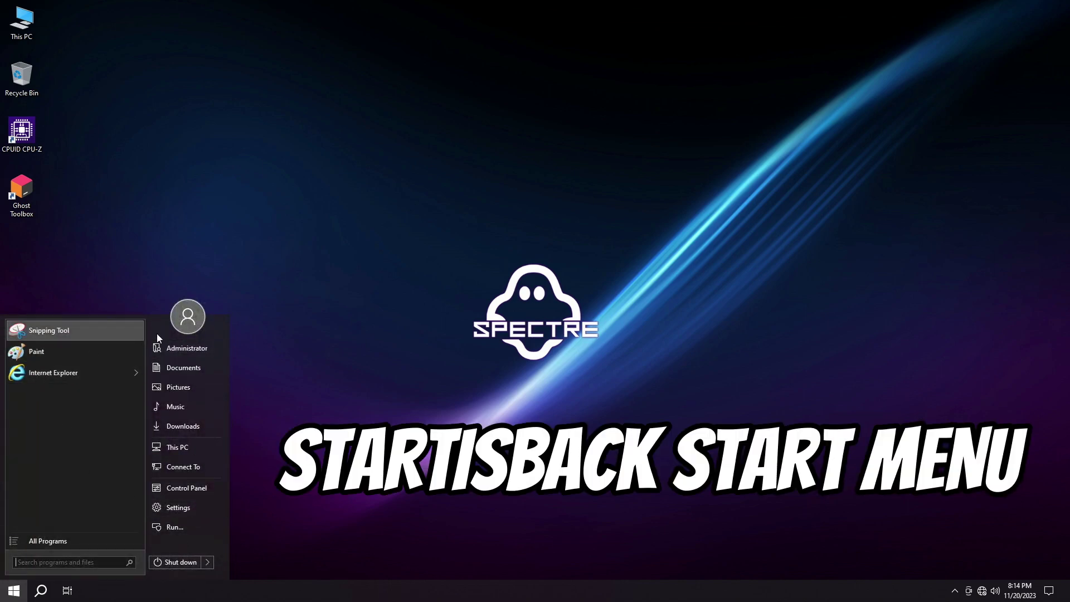
pyautogui.click(326, 400)
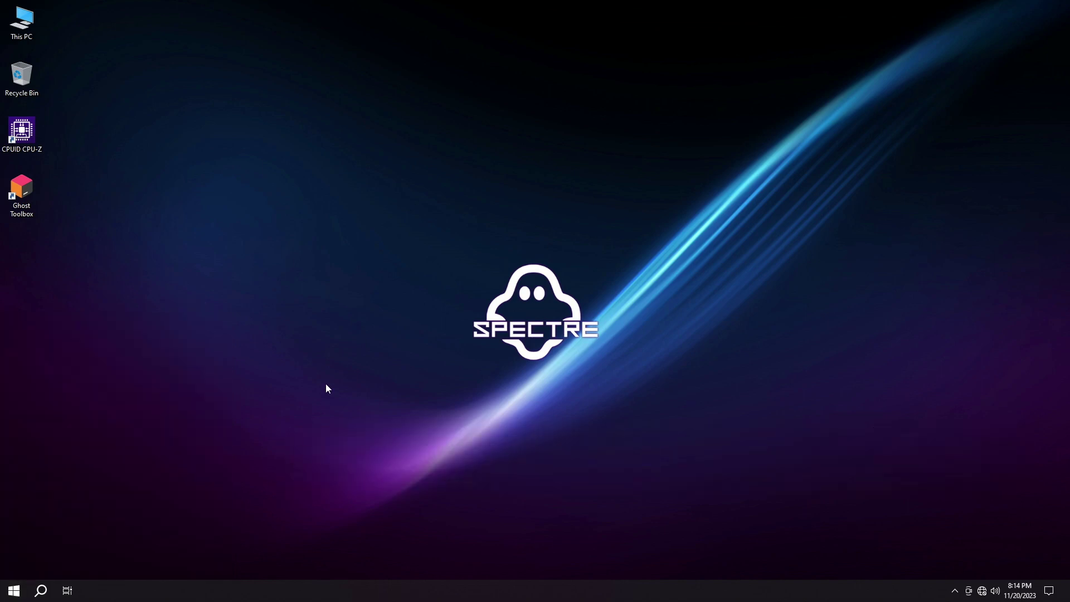
# - Run Ghost Toolbox as administrator to review its tweak and installer options, and close it
pyautogui.rightClick(28, 190)
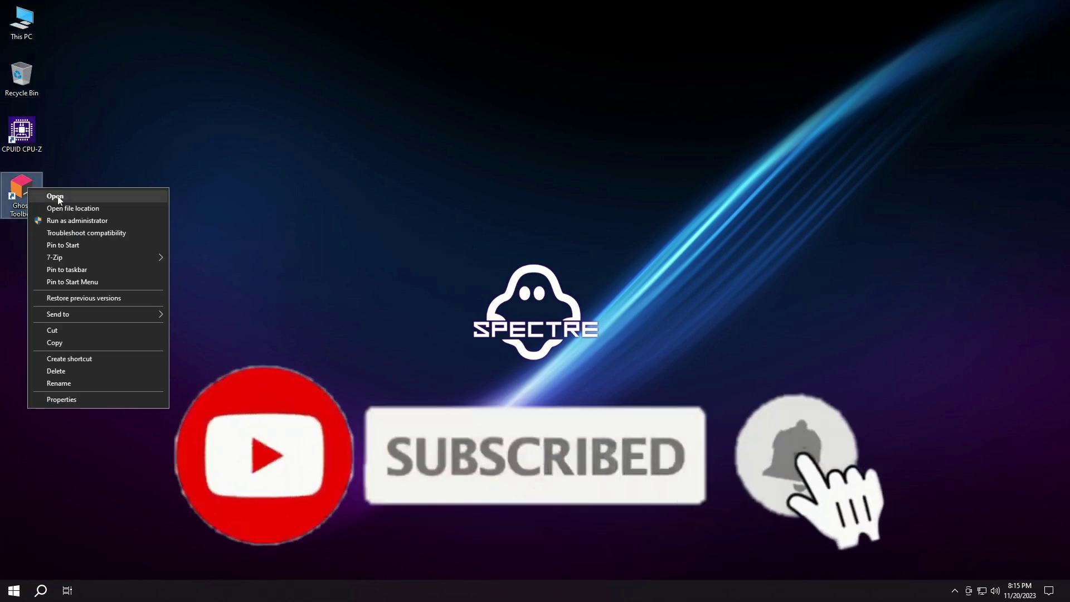
pyautogui.click(66, 221)
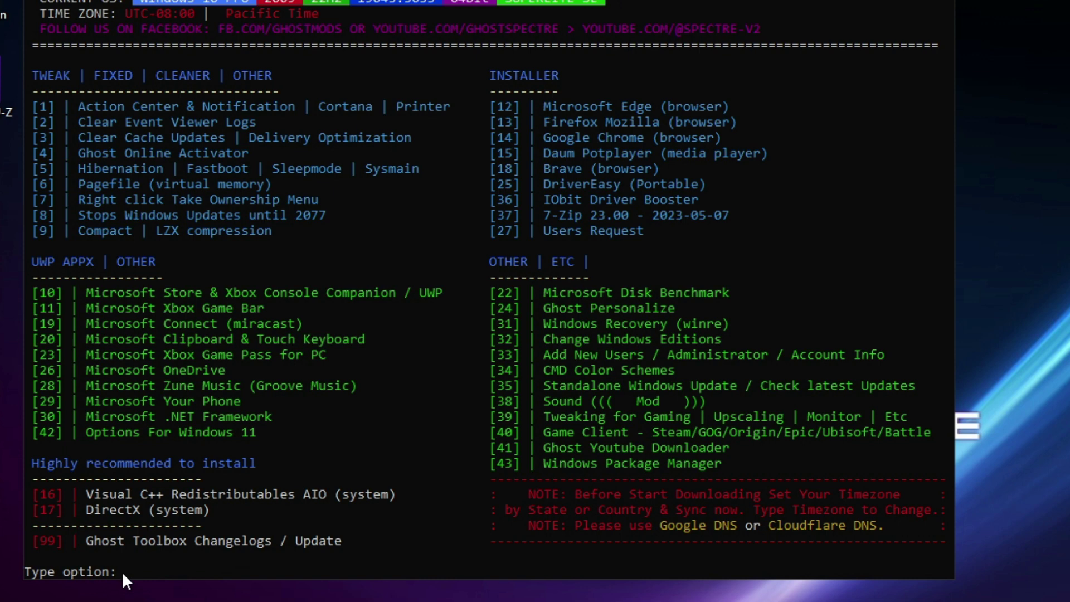
pyautogui.write('1')
pyautogui.click(738, 3)
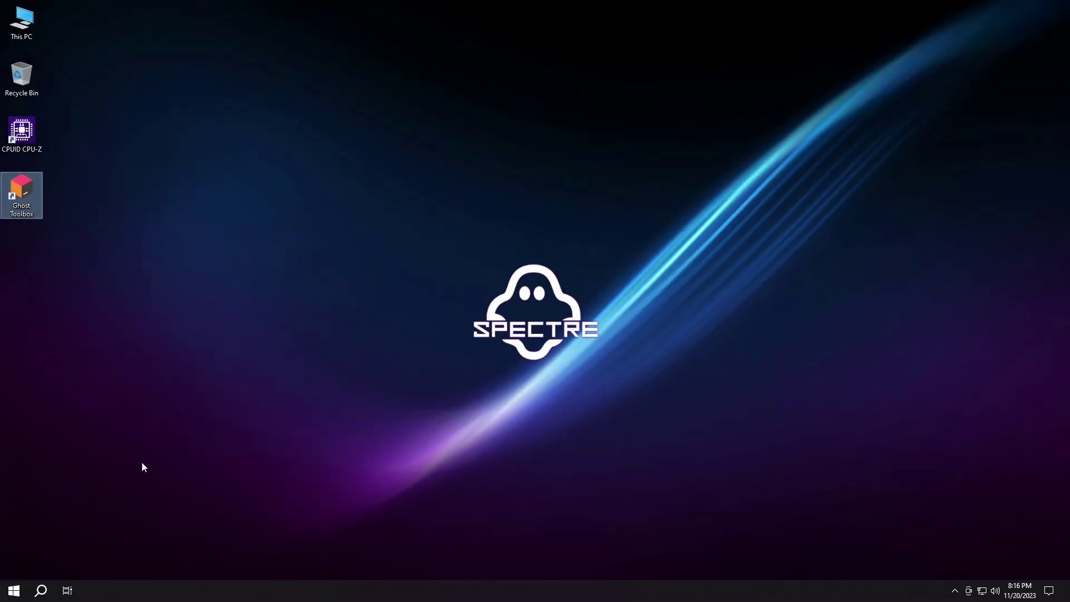
# - Check the installed Windows version and OS build with winver, and close the information window
pyautogui.click(12, 594)
pyautogui.write('winver')
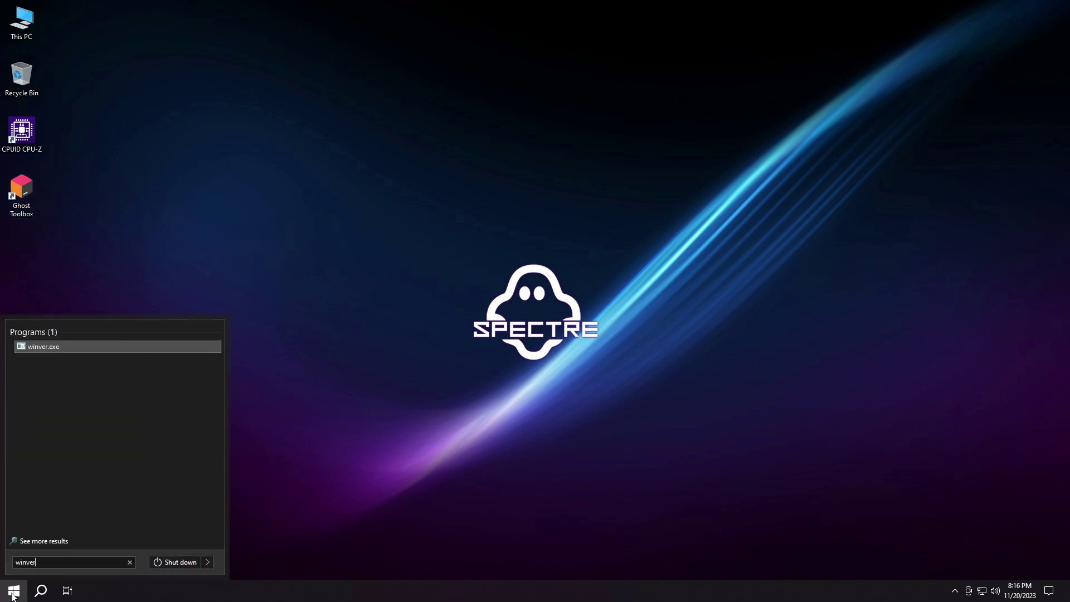
pyautogui.press('Return')
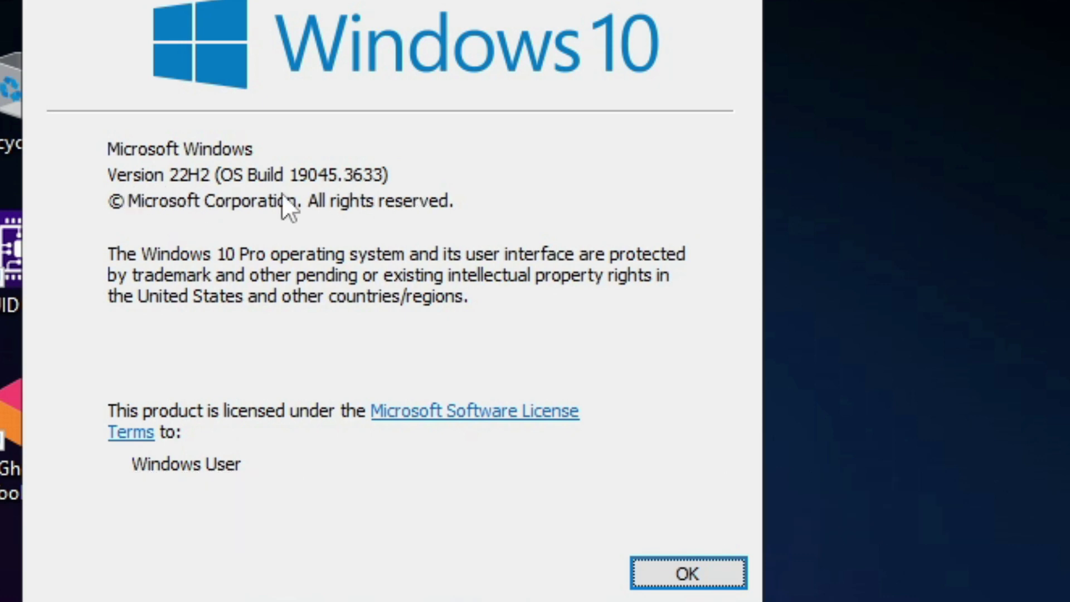
pyautogui.click(687, 573)
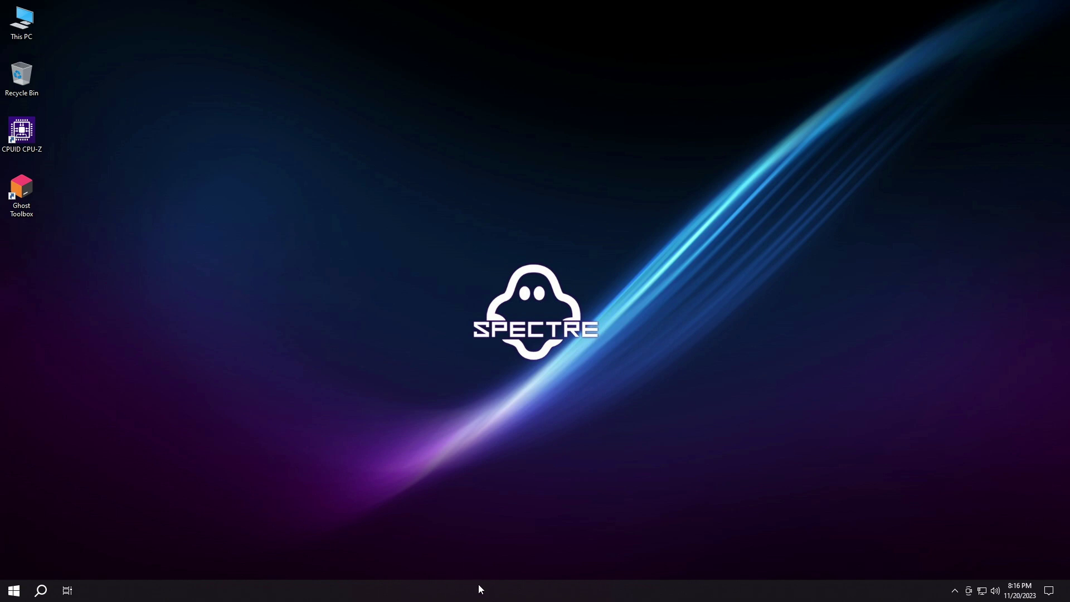
# - Inspect the background processes, CPU utilization and memory usage in the detailed Task Manager view, and close it
pyautogui.rightClick(478, 584)
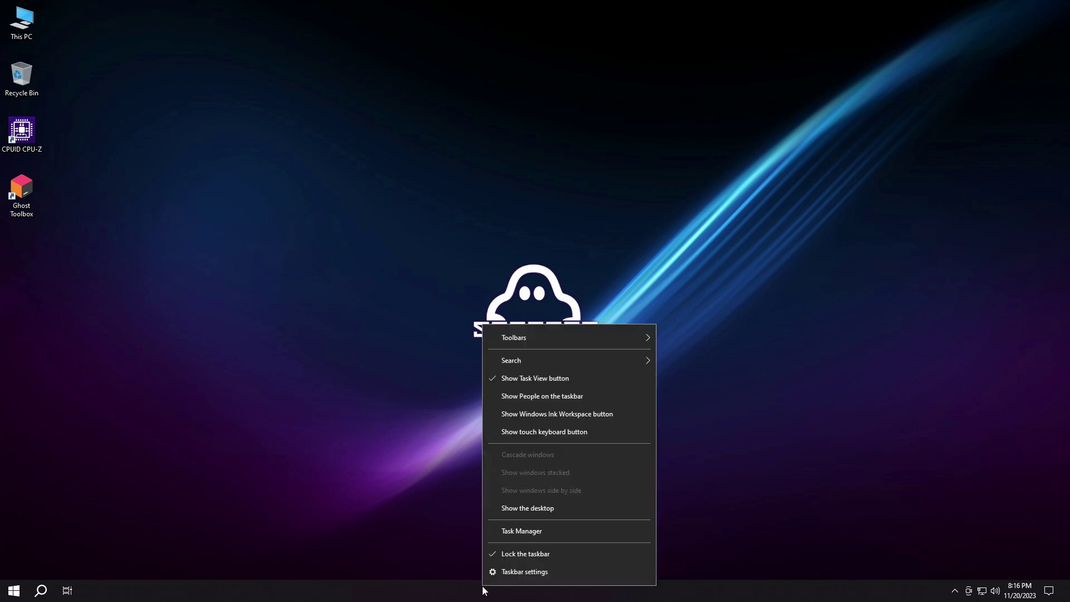
pyautogui.click(530, 530)
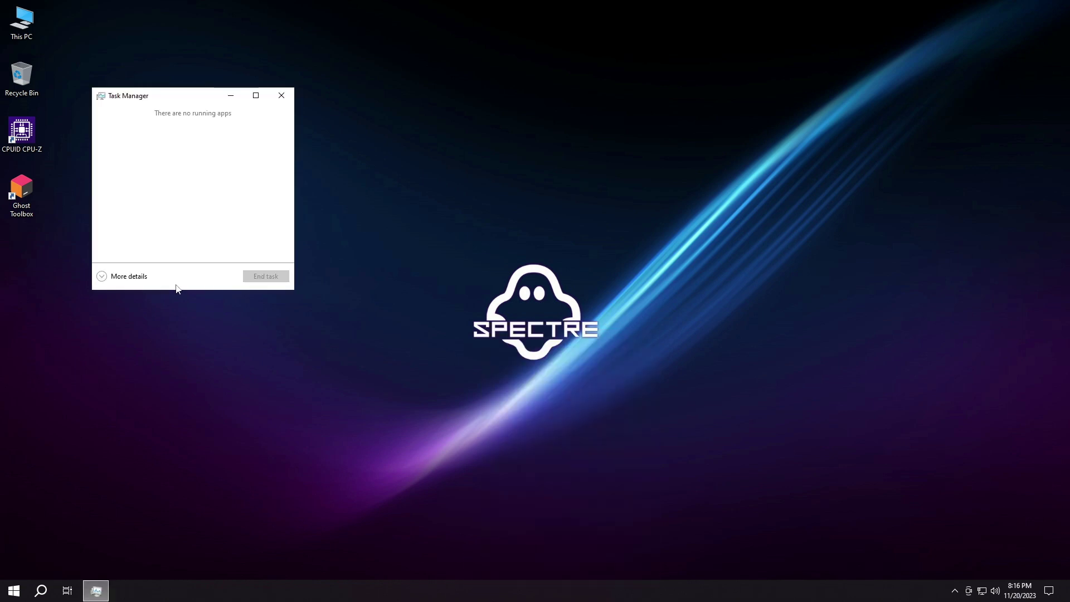
pyautogui.click(105, 277)
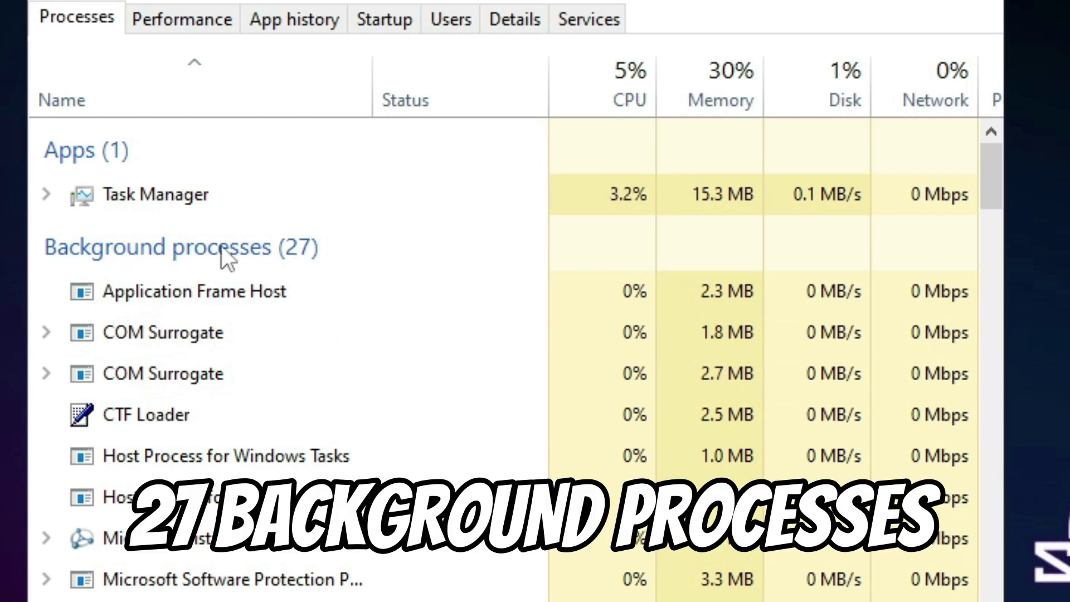
pyautogui.click(182, 16)
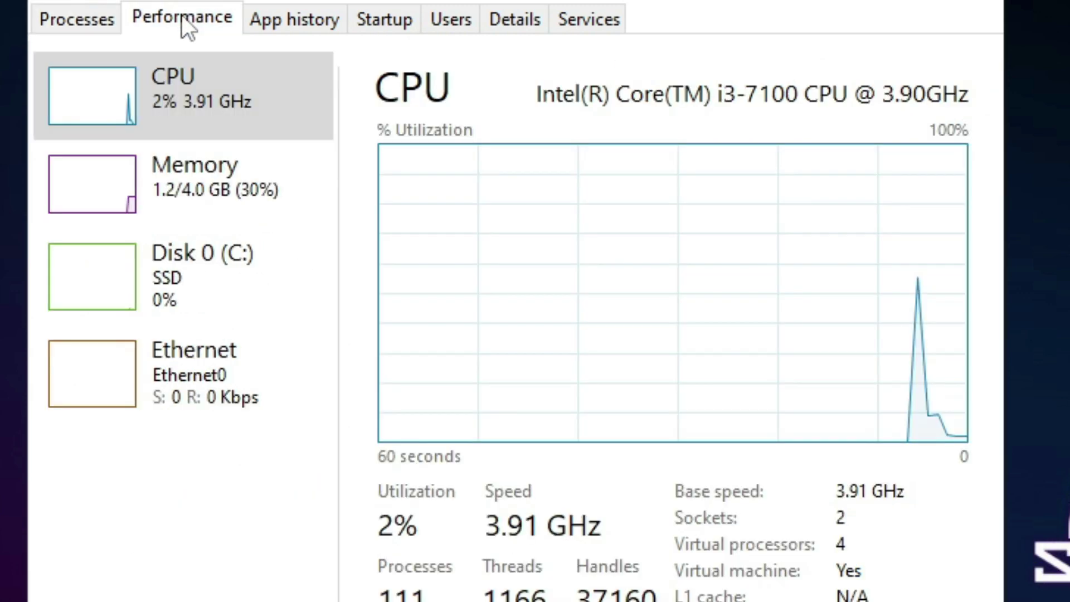
pyautogui.click(186, 112)
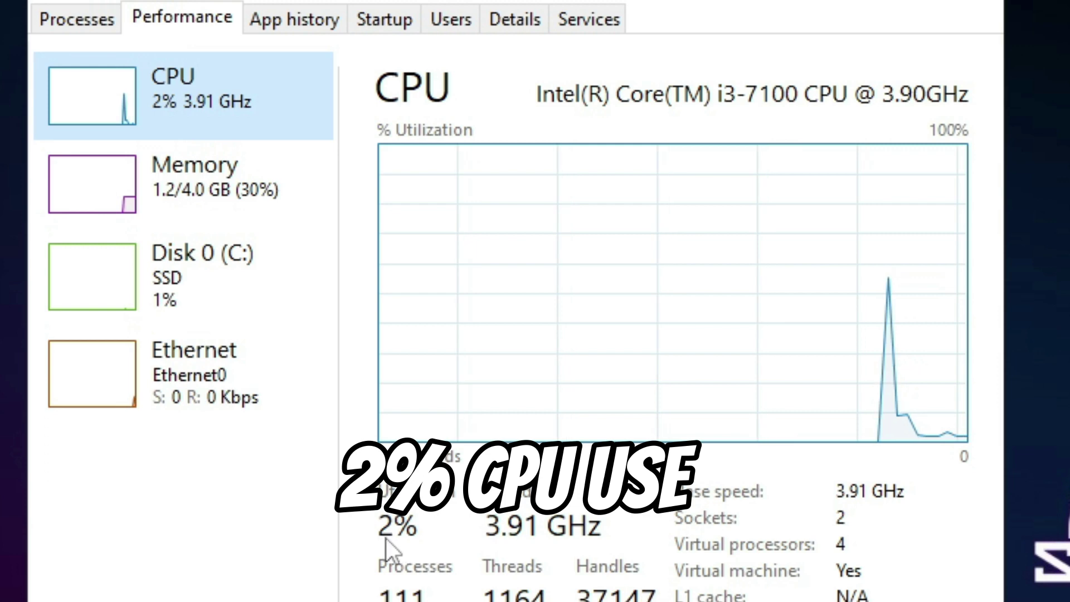
pyautogui.click(241, 196)
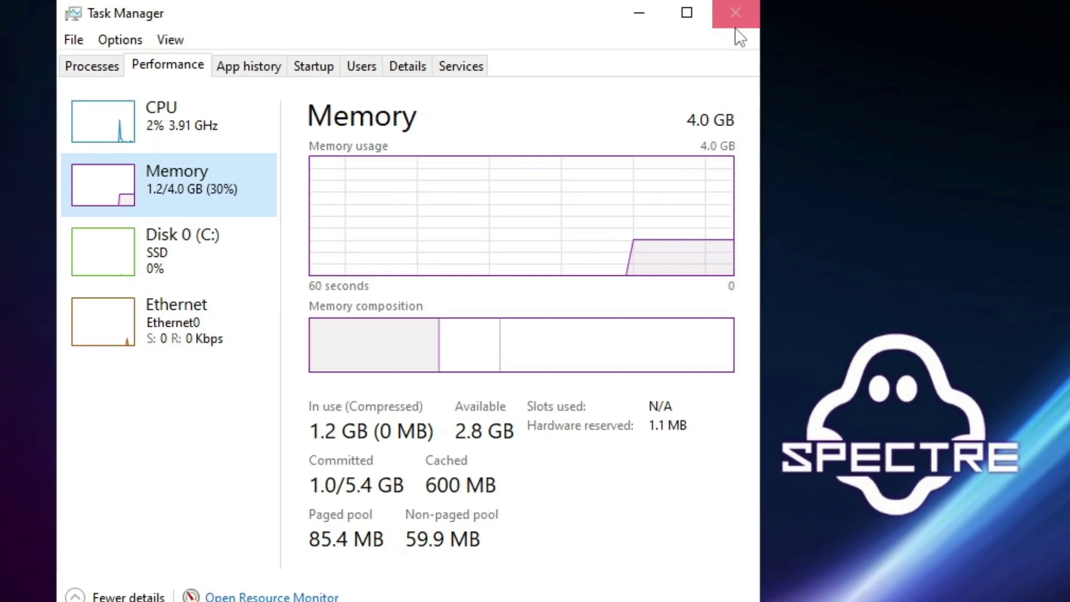
pyautogui.click(737, 11)
# - Check the used and free space of Local Disk (C:) in its properties, and close the windows
pyautogui.doubleClick(37, 18)
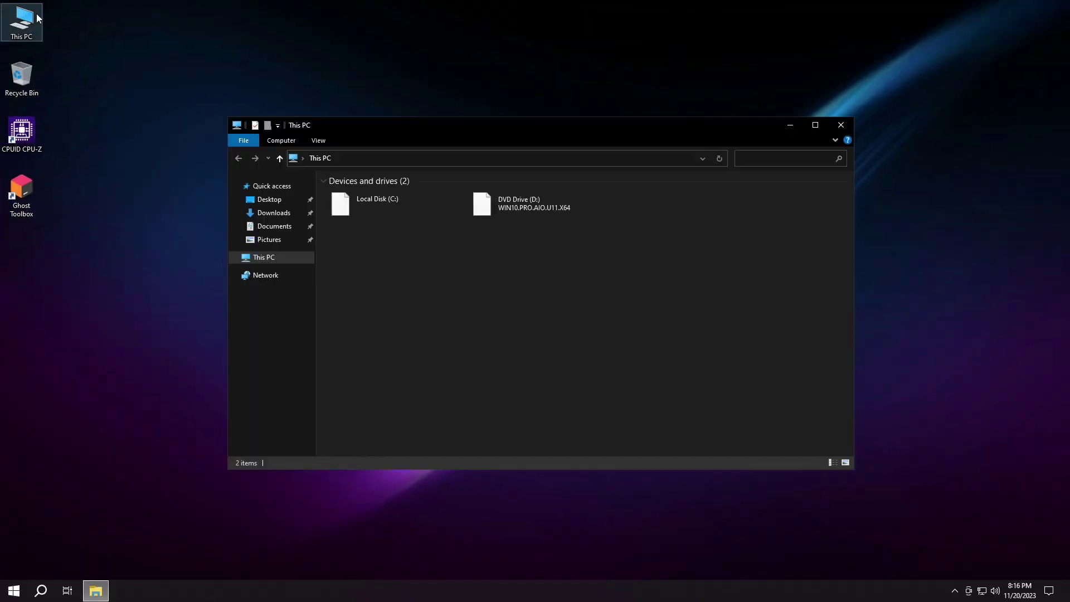
pyautogui.click(376, 208)
pyautogui.rightClick(390, 210)
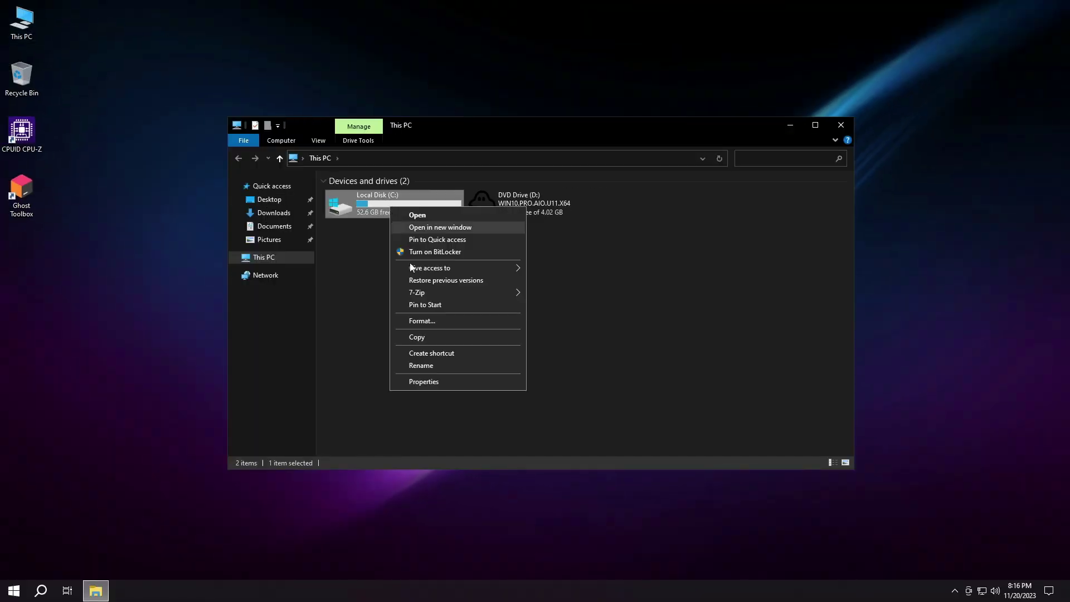
pyautogui.click(446, 378)
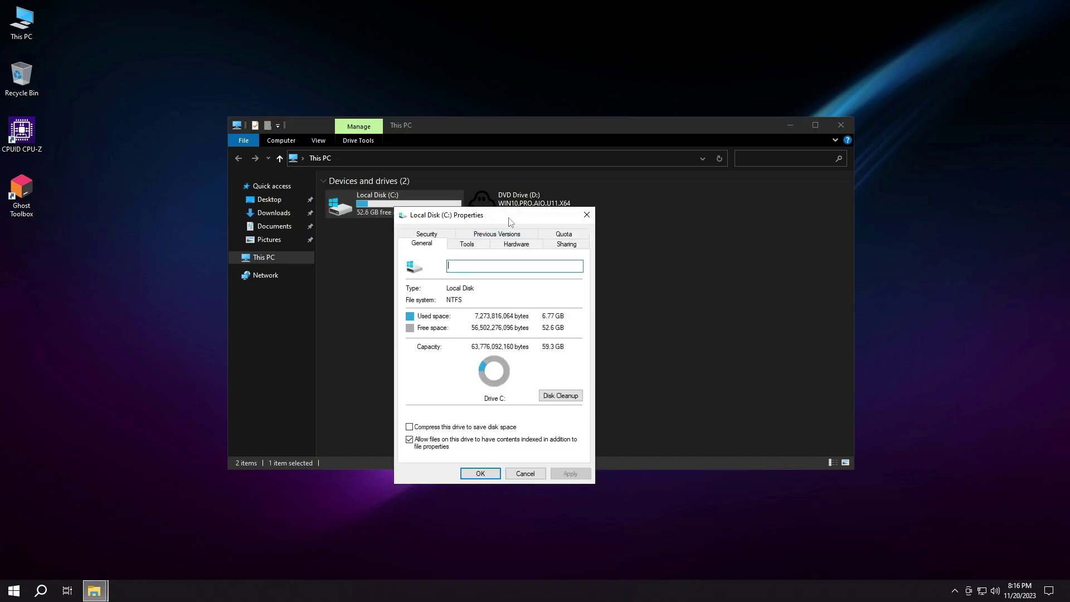
pyautogui.moveTo(509, 218); pyautogui.dragTo(731, 166)
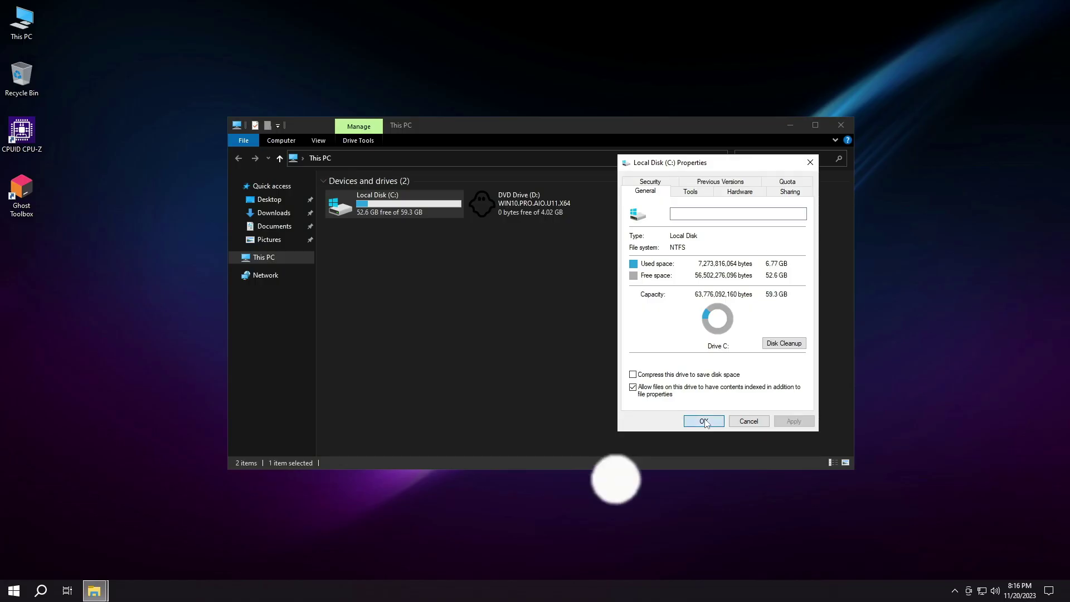
pyautogui.click(814, 158)
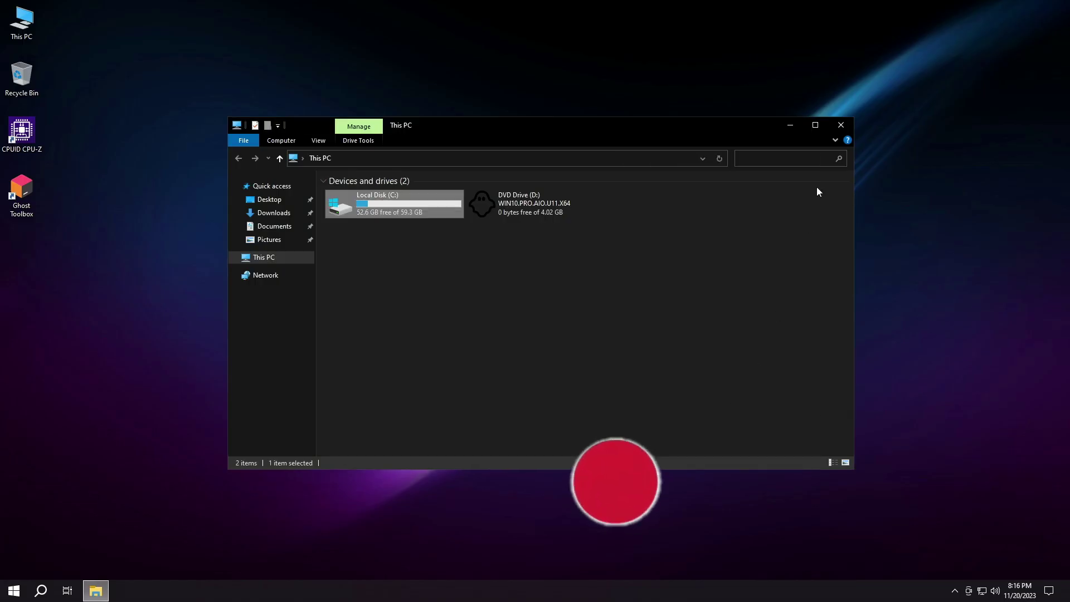
pyautogui.click(841, 124)
# - Open the list of installed programs from Control Panel, and move its window higher on the desktop
pyautogui.click(8, 598)
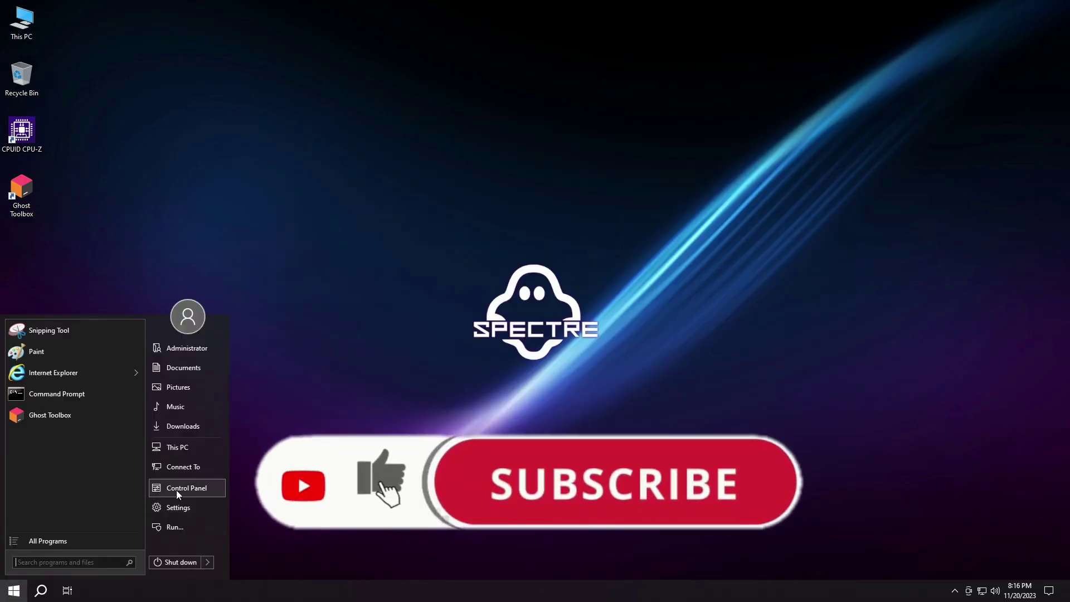
pyautogui.click(177, 489)
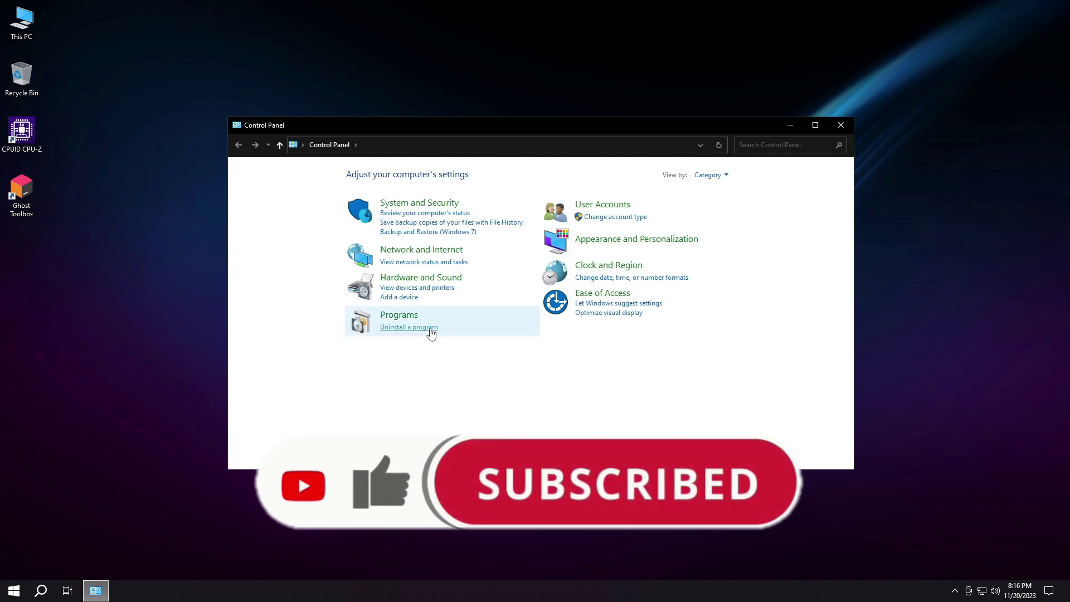
pyautogui.click(437, 330)
pyautogui.moveTo(496, 128); pyautogui.dragTo(499, 46)
# - Examine the preinstalled programs one by one, from 7-Zip and CPU-Z through the Visual C++ redistributables, NetSpeedMonitor and Remote Desktop Connection to StartIsBack++
pyautogui.click(390, 160)
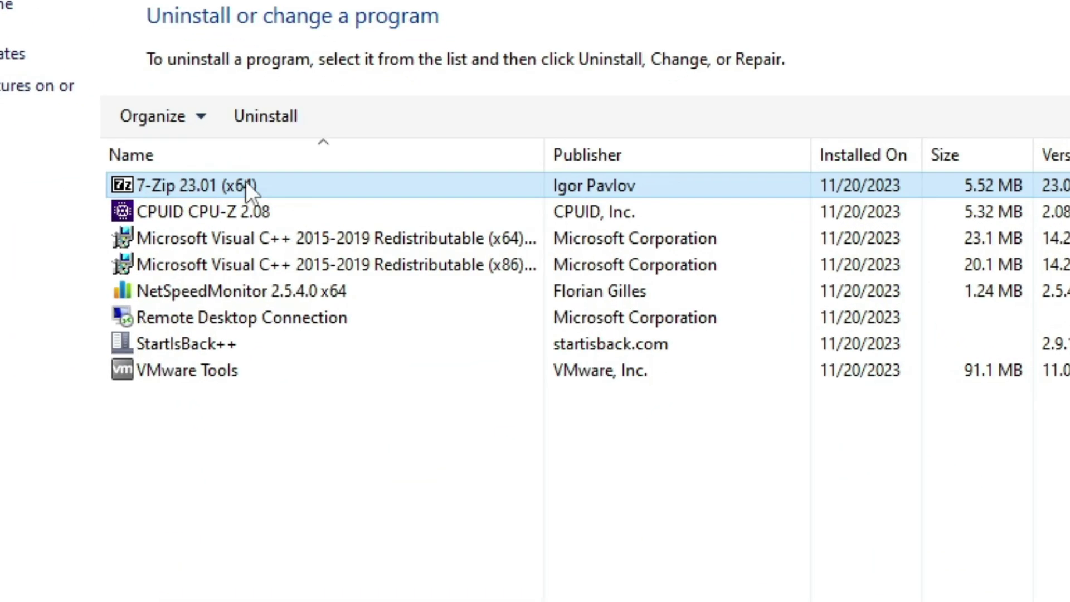
pyautogui.click(205, 213)
pyautogui.click(234, 238)
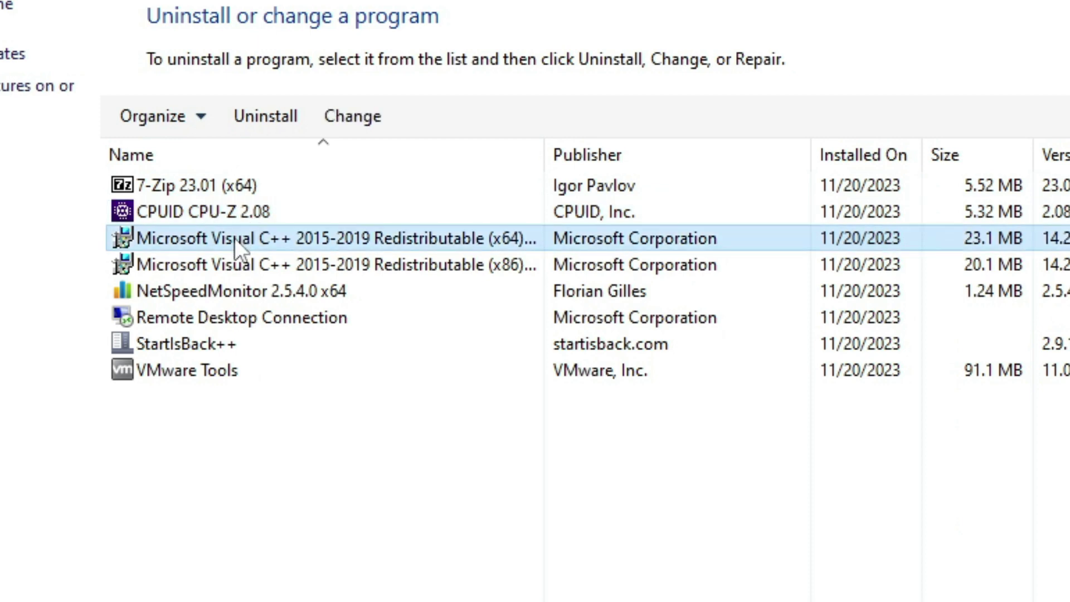
pyautogui.click(233, 258)
pyautogui.click(236, 240)
pyautogui.click(216, 290)
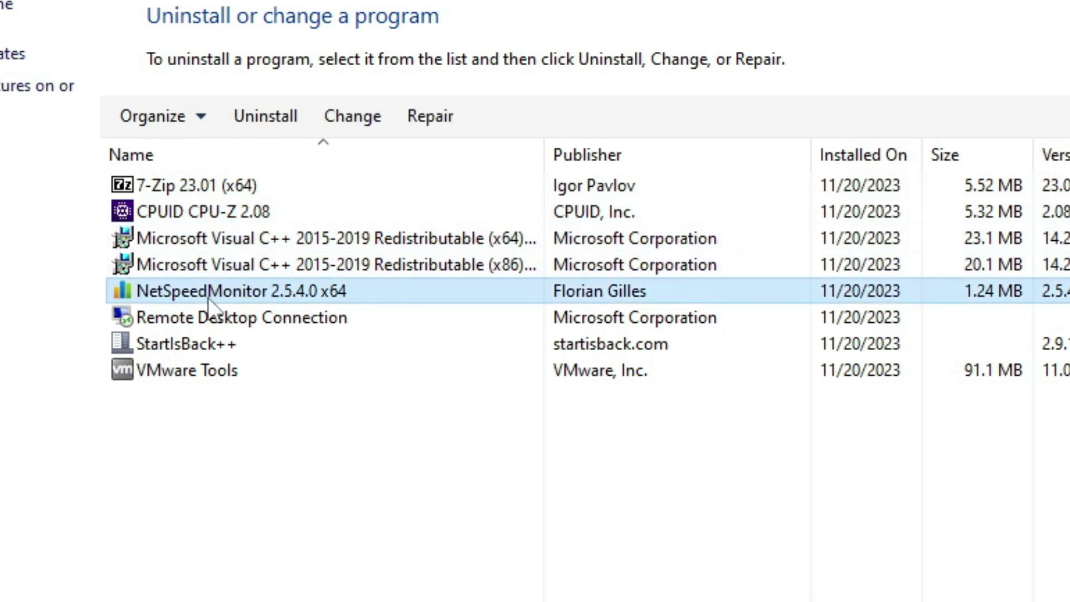
pyautogui.click(277, 326)
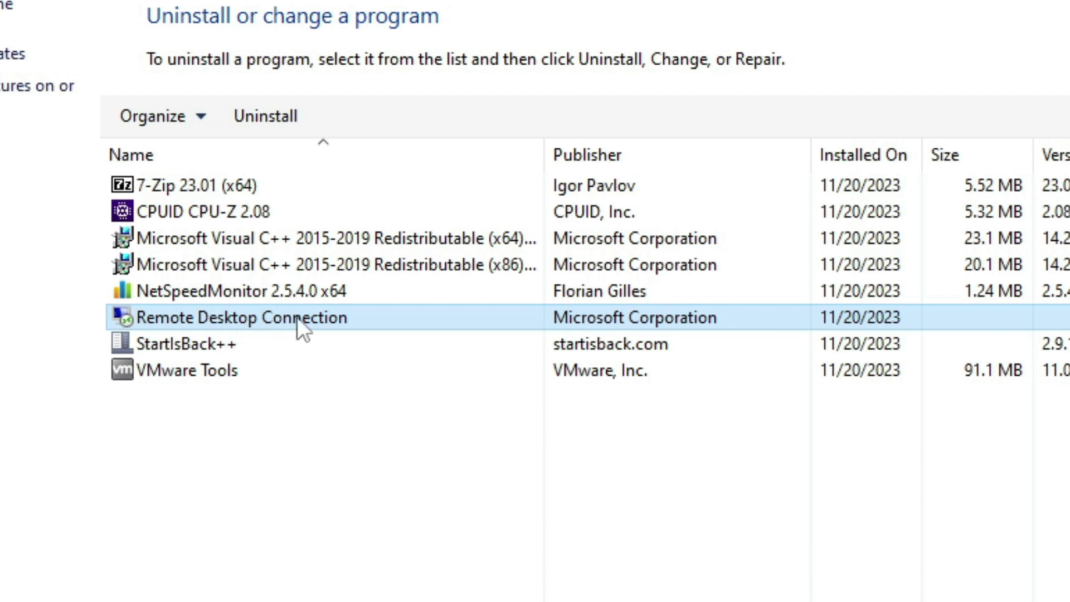
pyautogui.click(249, 344)
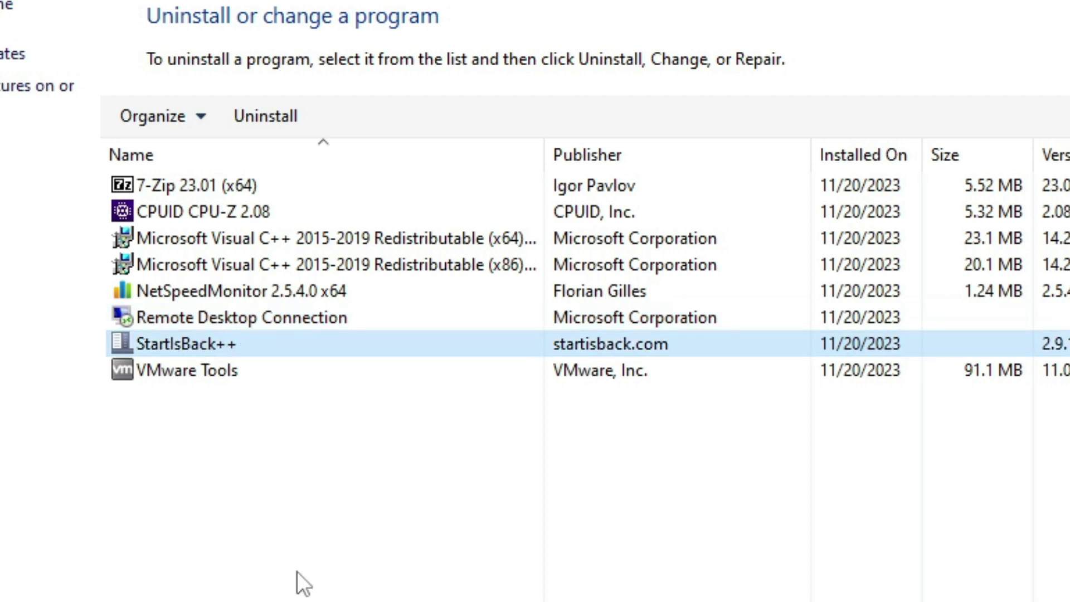
# - Check the installed Windows updates, review the optional Windows features including the .NET Framework entries, and close the windows without changes
pyautogui.click(12, 54)
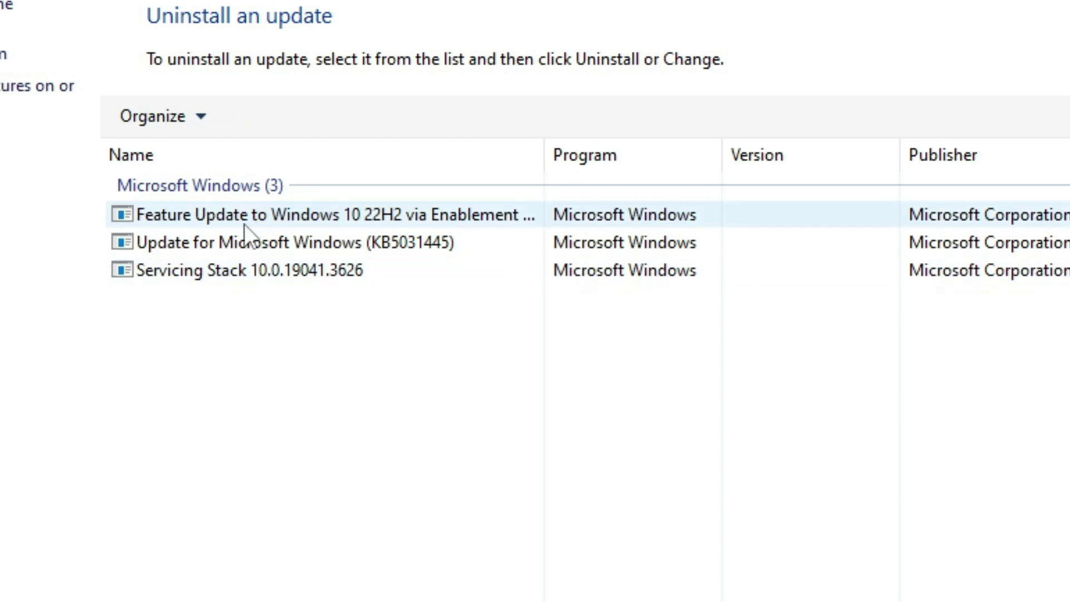
pyautogui.click(34, 87)
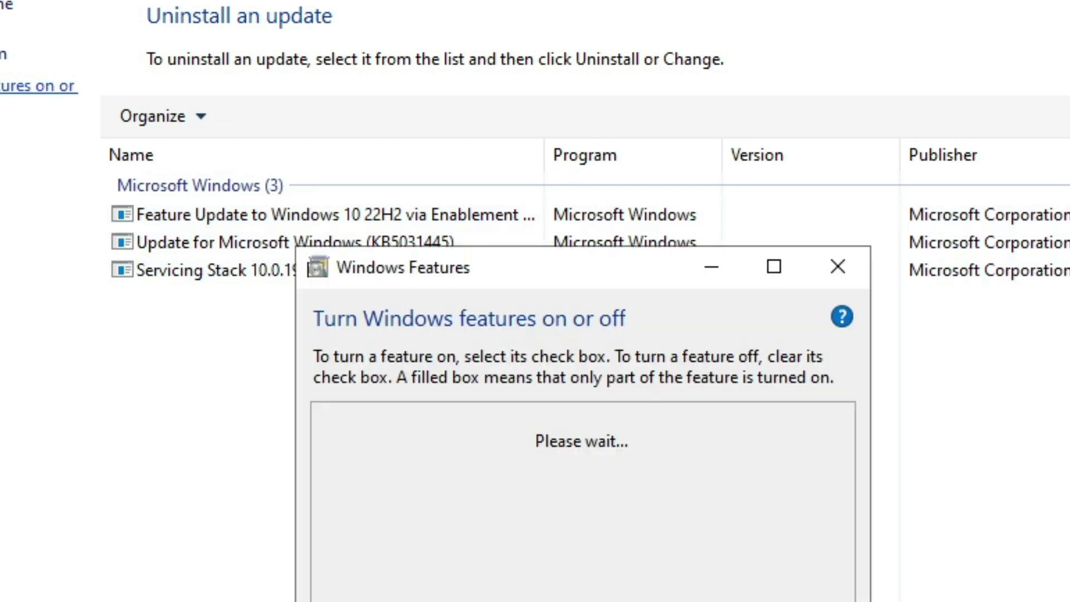
pyautogui.moveTo(525, 269); pyautogui.dragTo(523, 42)
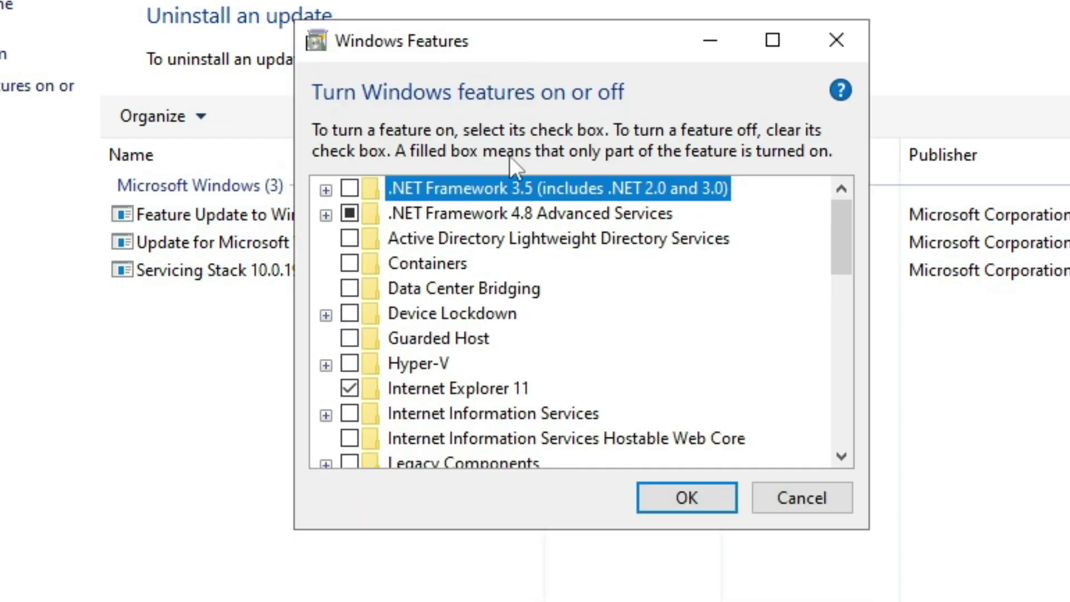
pyautogui.click(493, 225)
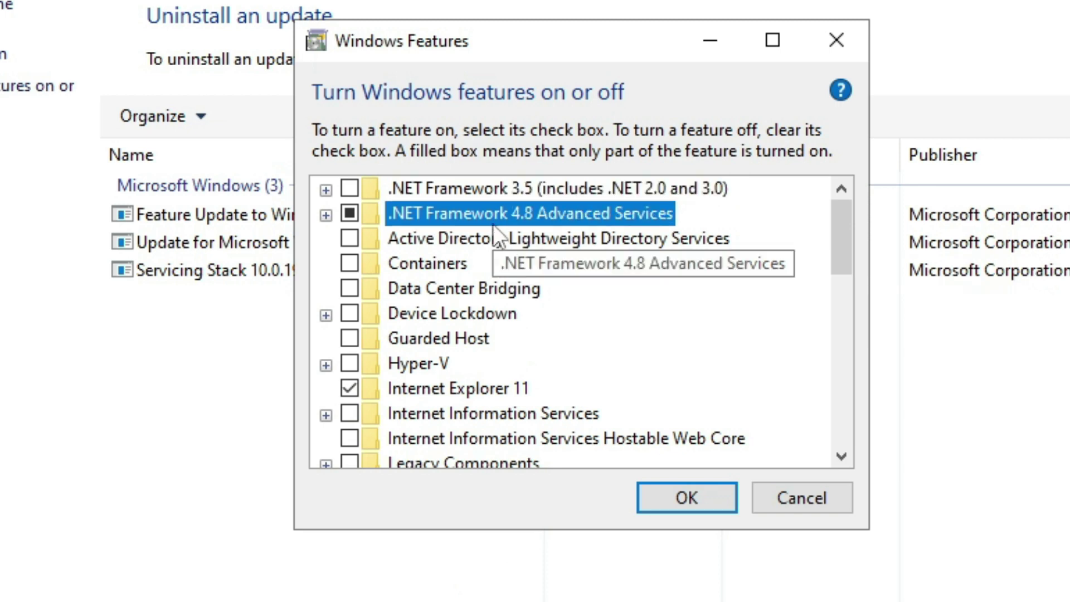
pyautogui.click(486, 189)
pyautogui.scroll(-4, 677, 304)
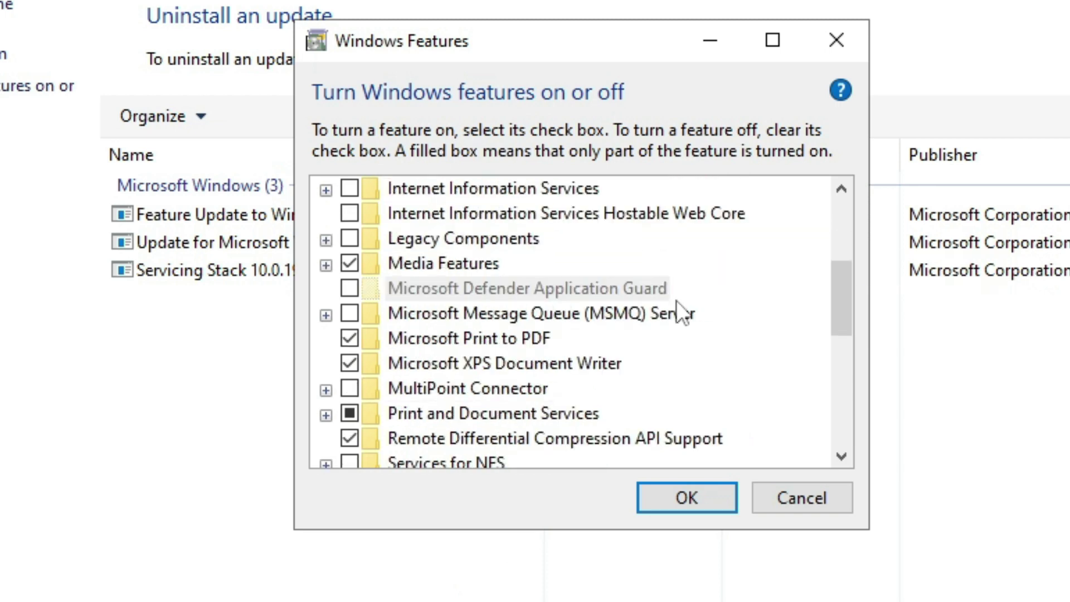
pyautogui.scroll(3, 677, 301)
pyautogui.scroll(2, 676, 300)
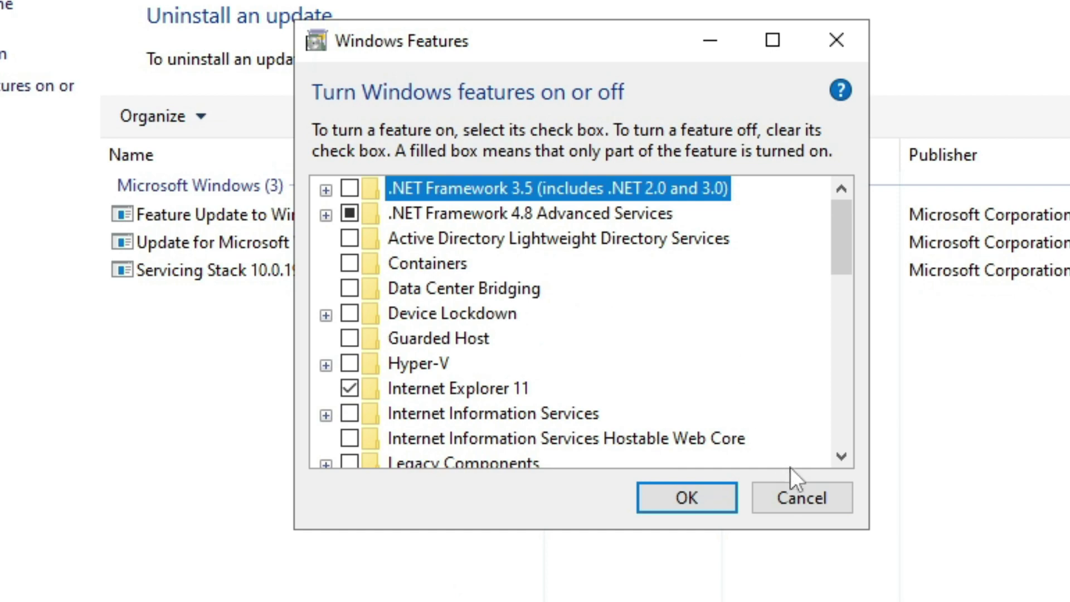
pyautogui.click(803, 498)
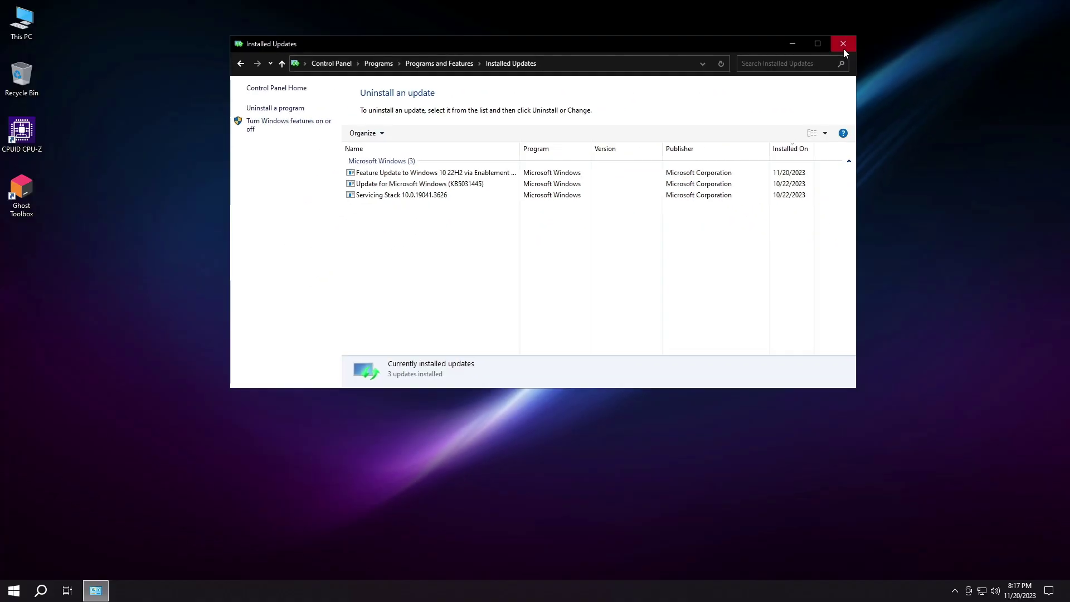
pyautogui.click(842, 45)
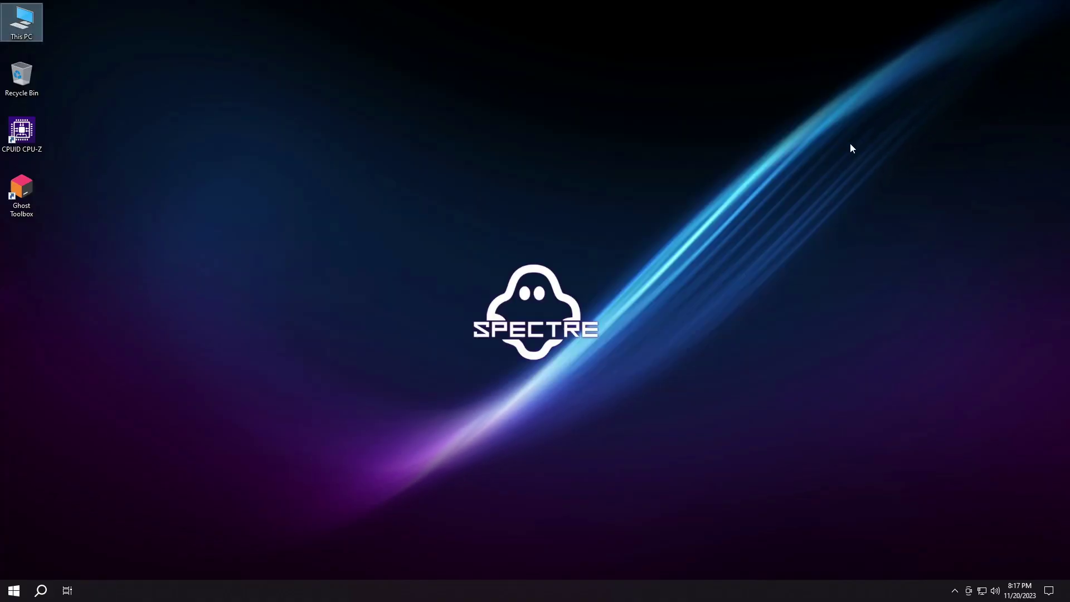
# - Review the Ghost Mode tools offered on the desktop, including Power Options, the Ping Test choices and Cleanup Temporary Files
pyautogui.rightClick(812, 17)
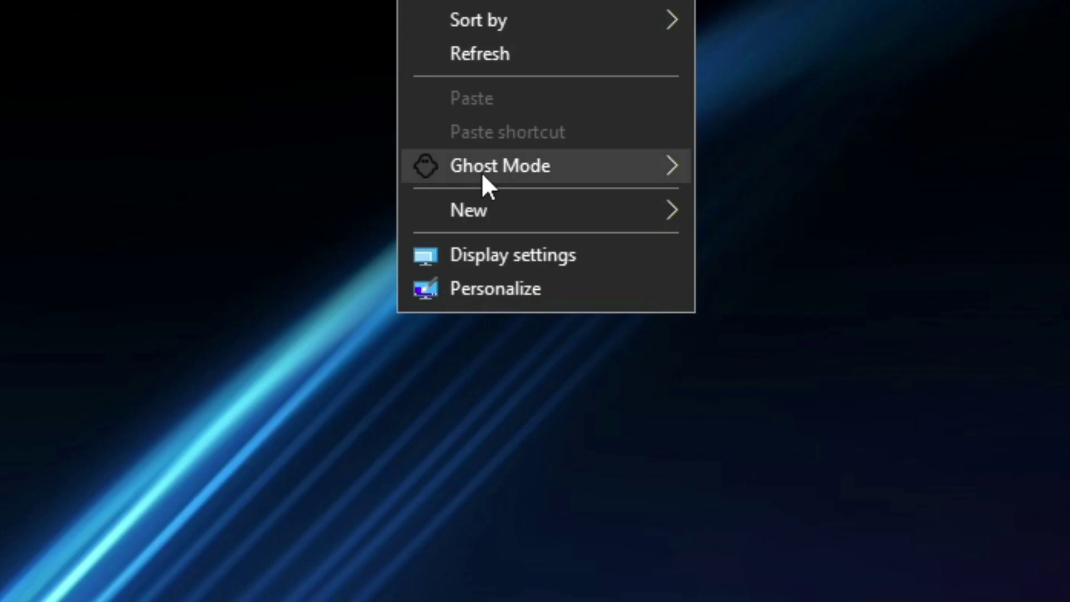
pyautogui.moveTo(839, 89)
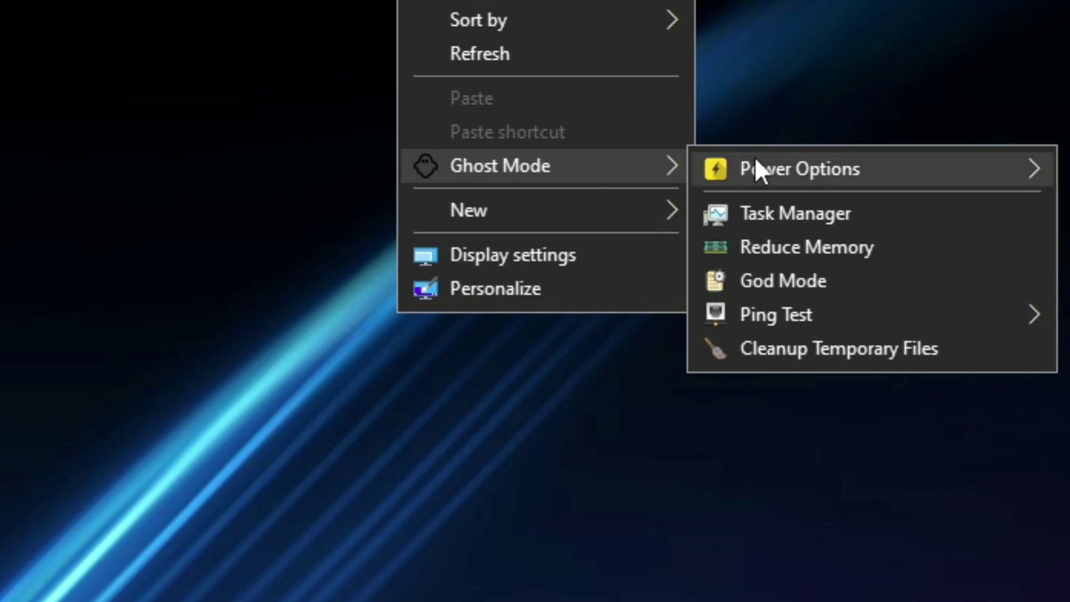
pyautogui.moveTo(756, 162)
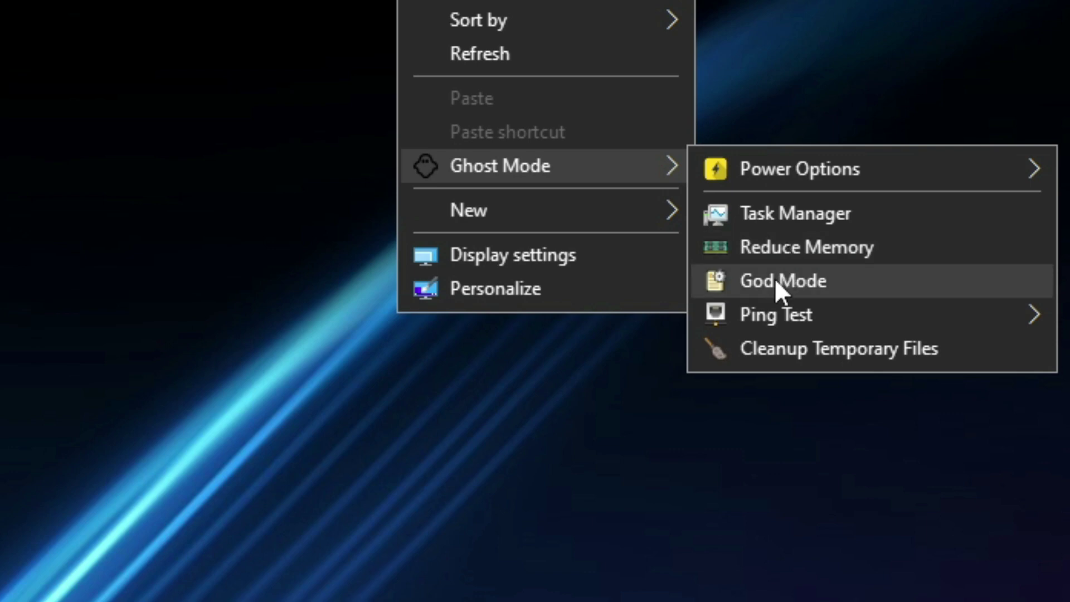
pyautogui.moveTo(787, 316)
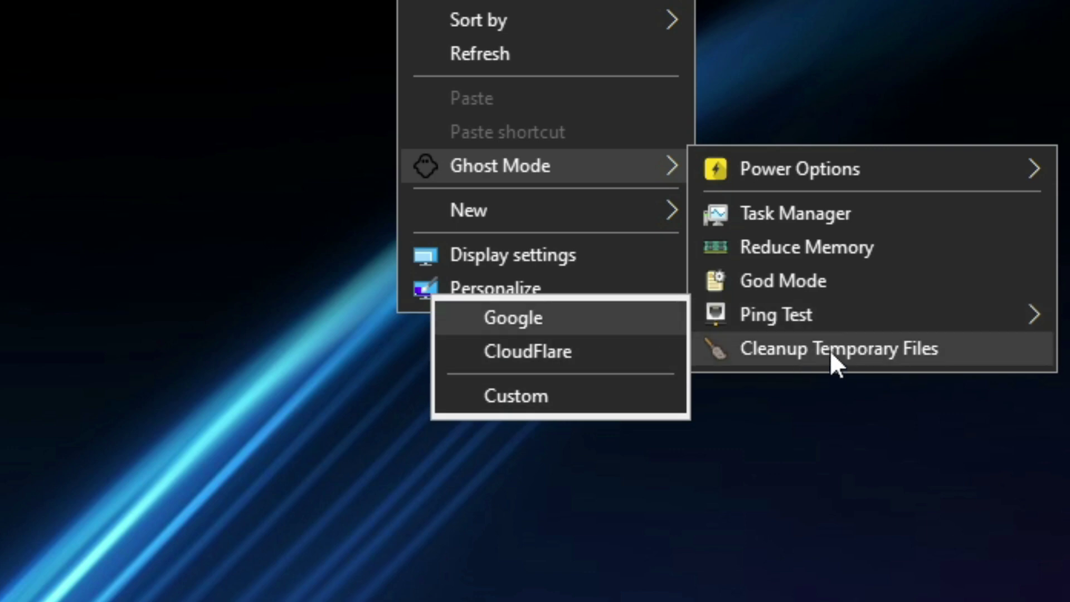
pyautogui.click(791, 350)
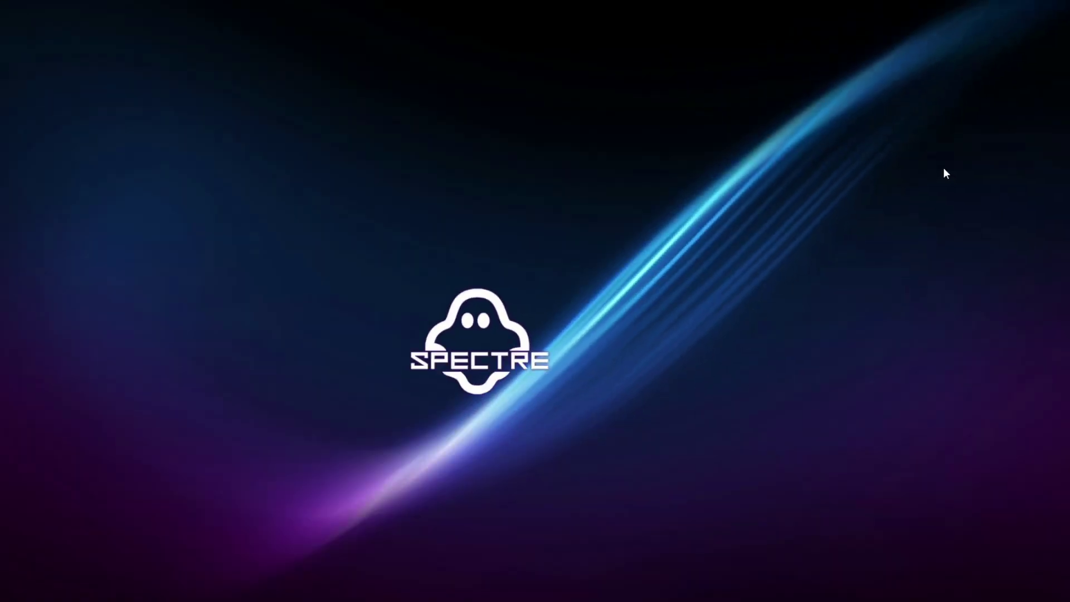